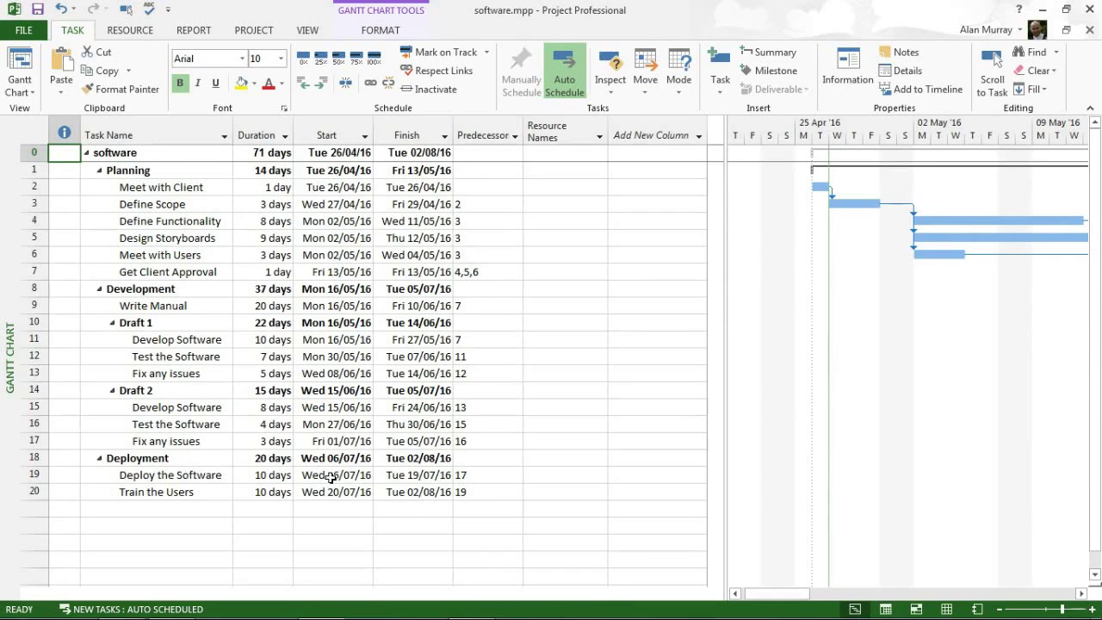
Step: Select the tasks from Software to Meet with Users, check the Resource Sheet, then return to the Gantt chart
drag(159, 152, 172, 254)
click(182, 255)
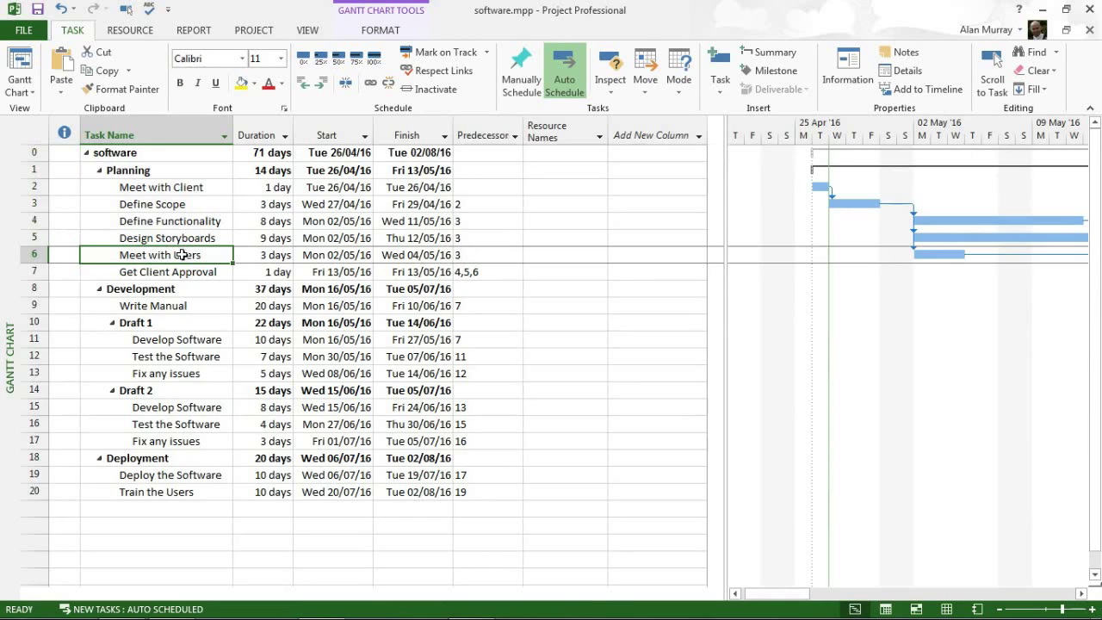
click(307, 33)
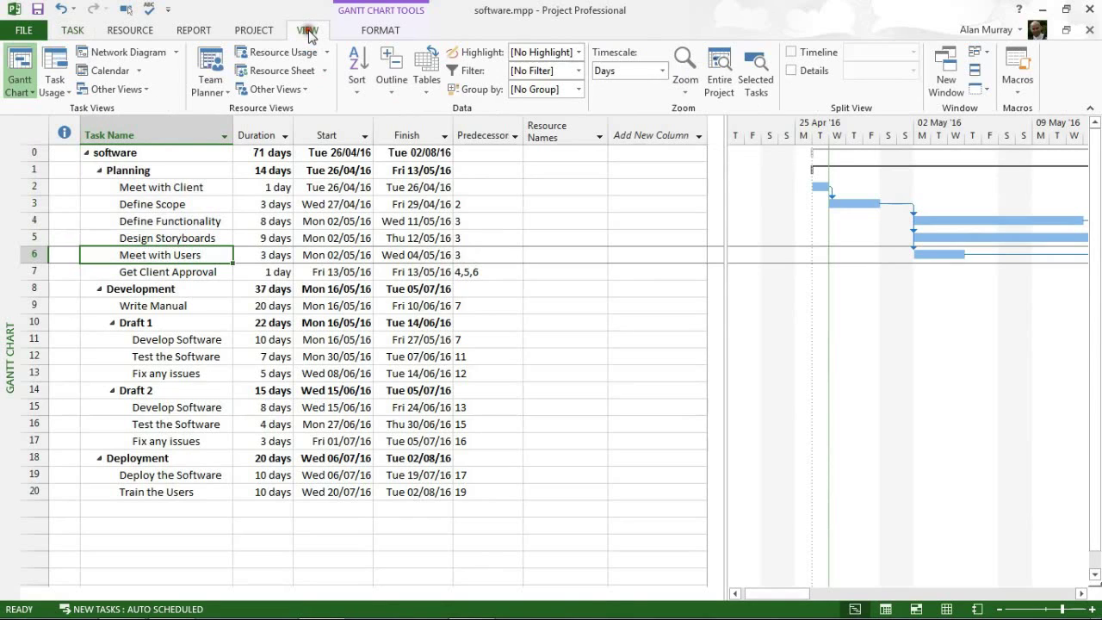
click(286, 76)
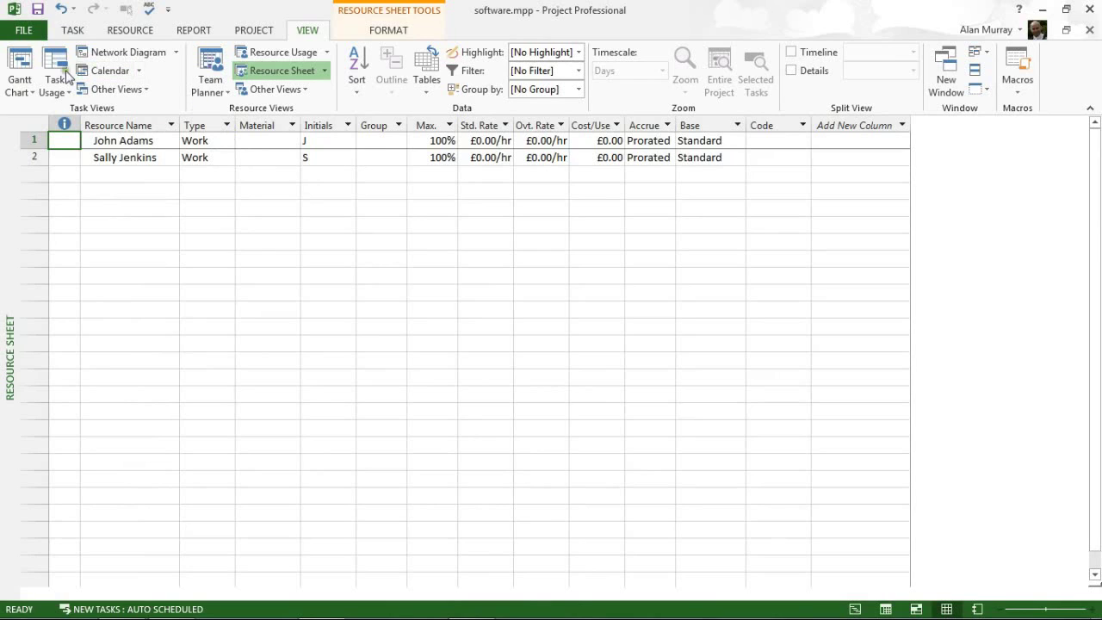
click(21, 62)
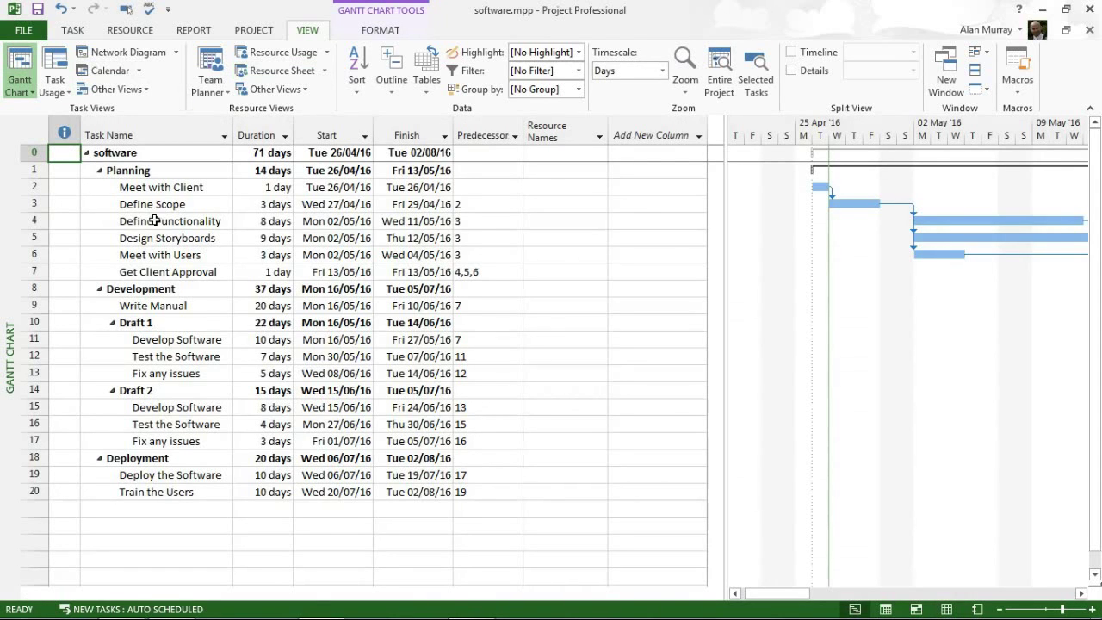
Step: Assign the first project resource to Define Scope through its Resource Names dropdown
click(179, 206)
drag(179, 206, 426, 202)
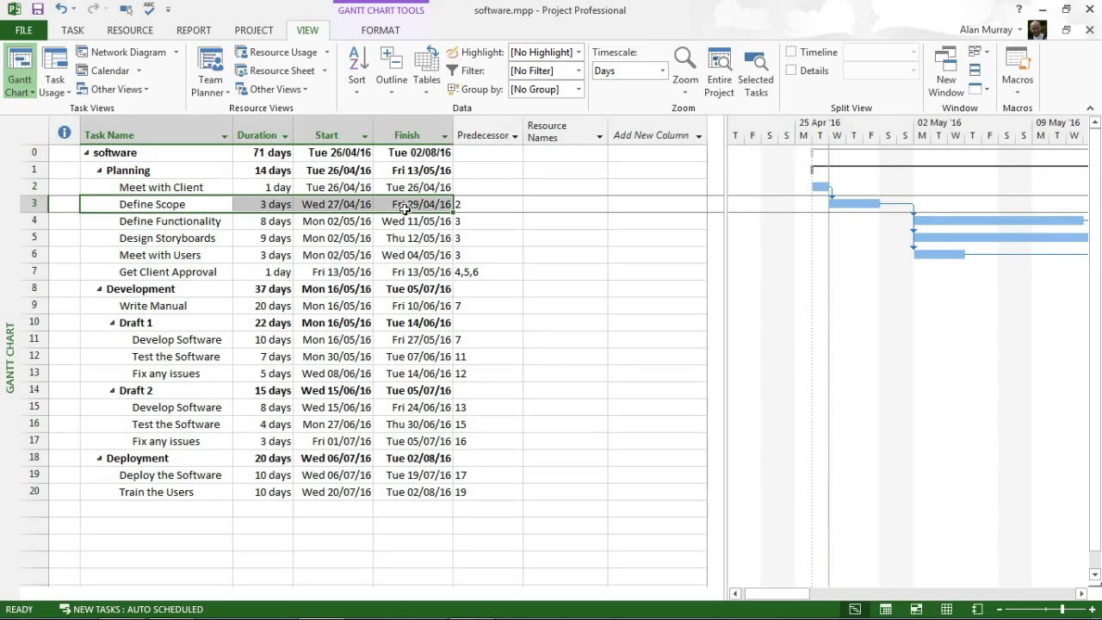
click(541, 204)
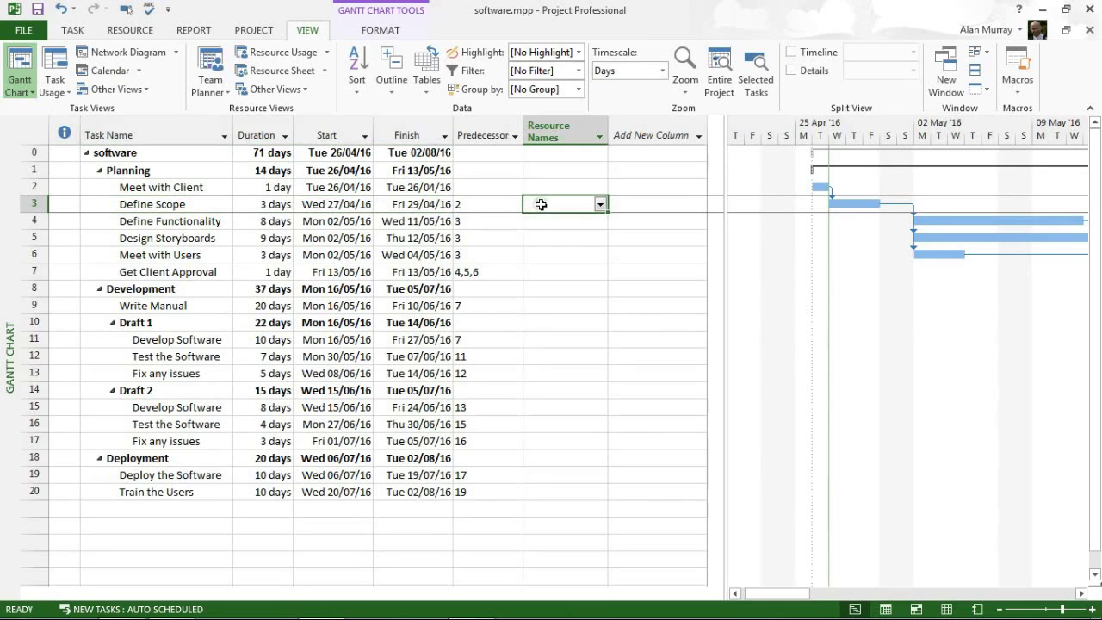
click(600, 206)
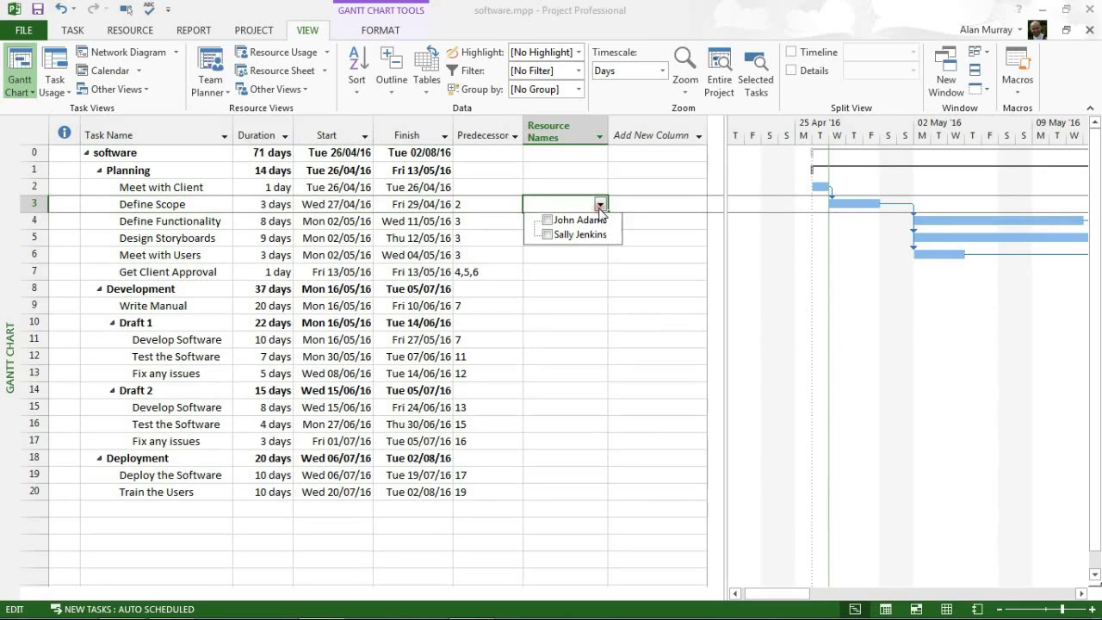
click(551, 222)
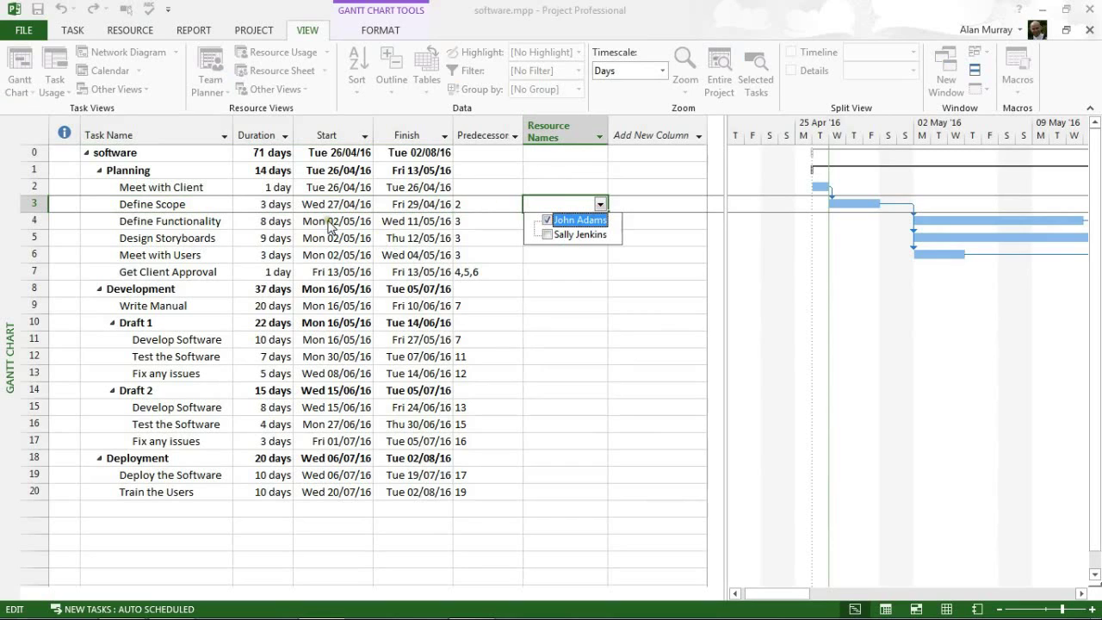
key(Return)
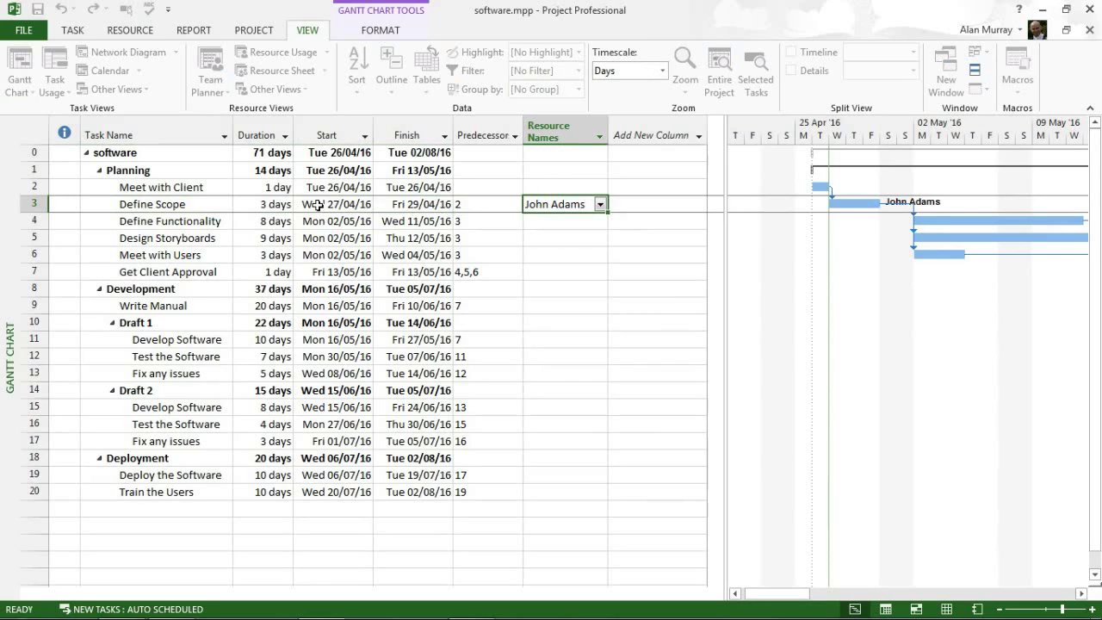
click(319, 205)
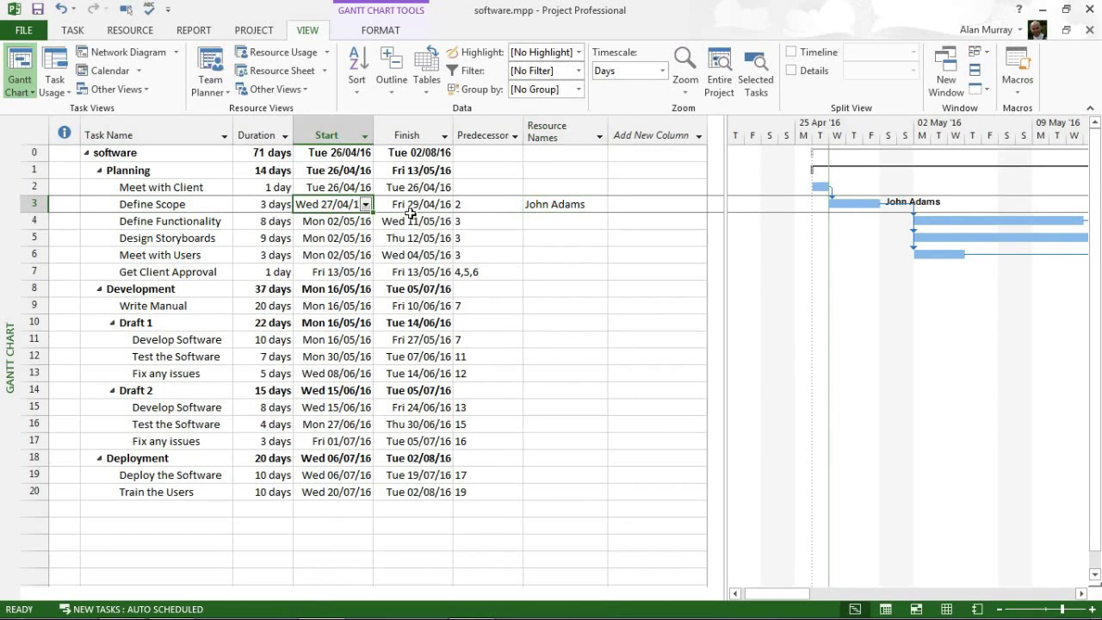
click(222, 224)
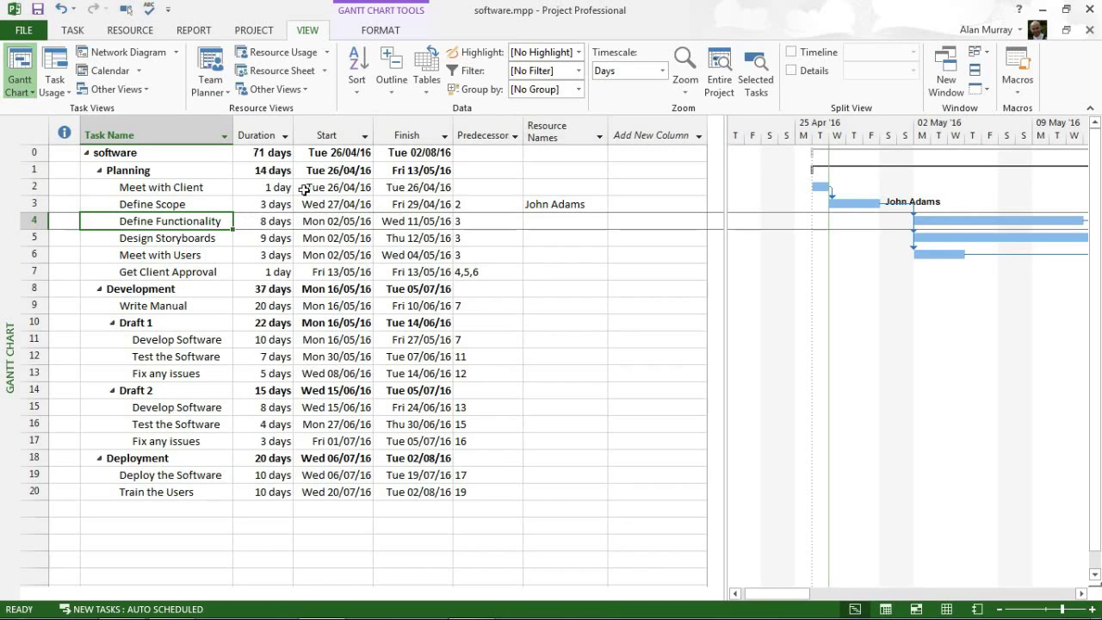
Step: Open Change Working Time from the Project tab and choose the Define Scope resource's calendar
click(255, 32)
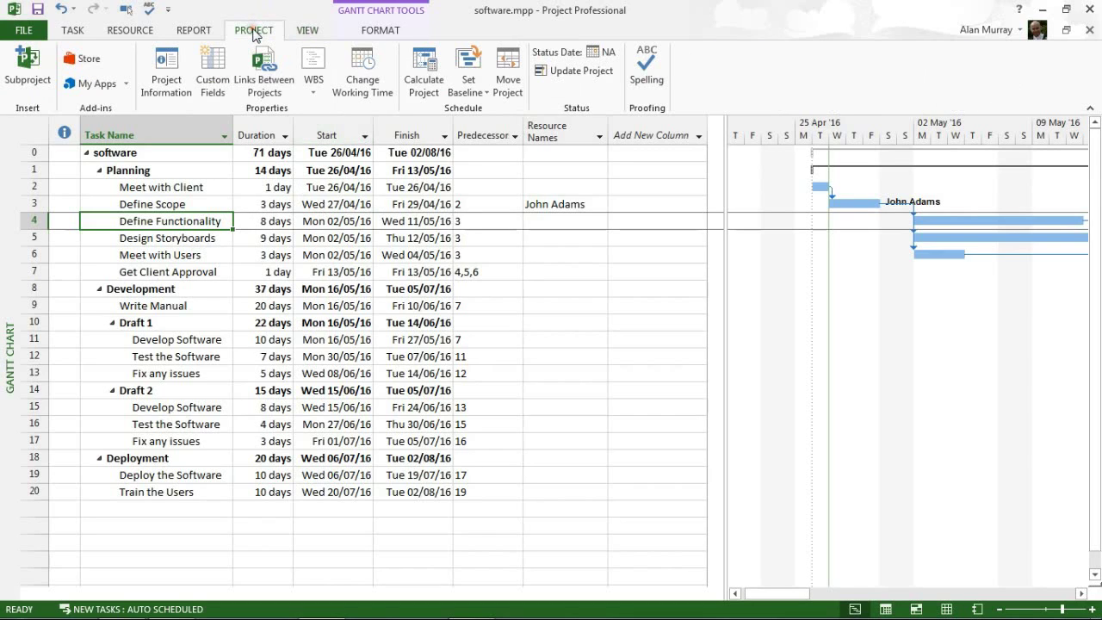
click(372, 90)
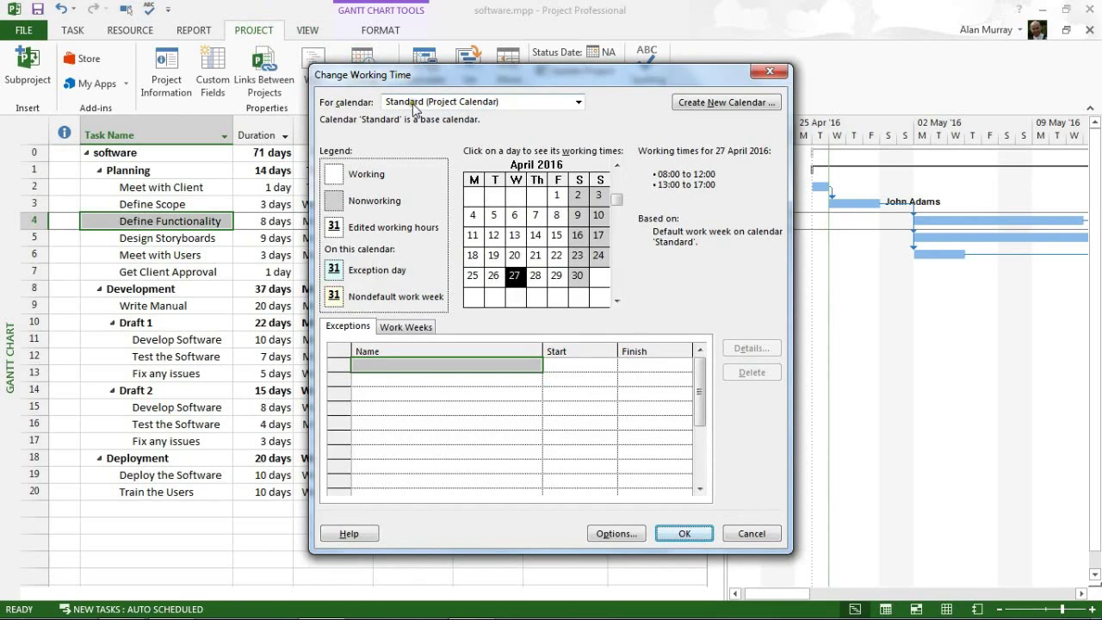
click(481, 105)
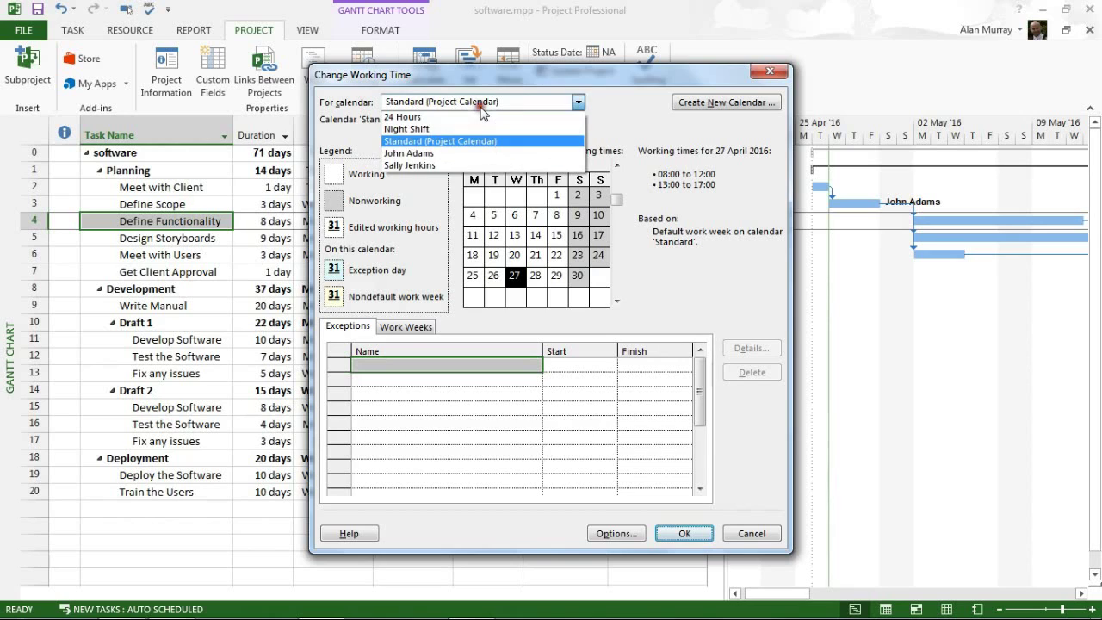
click(455, 155)
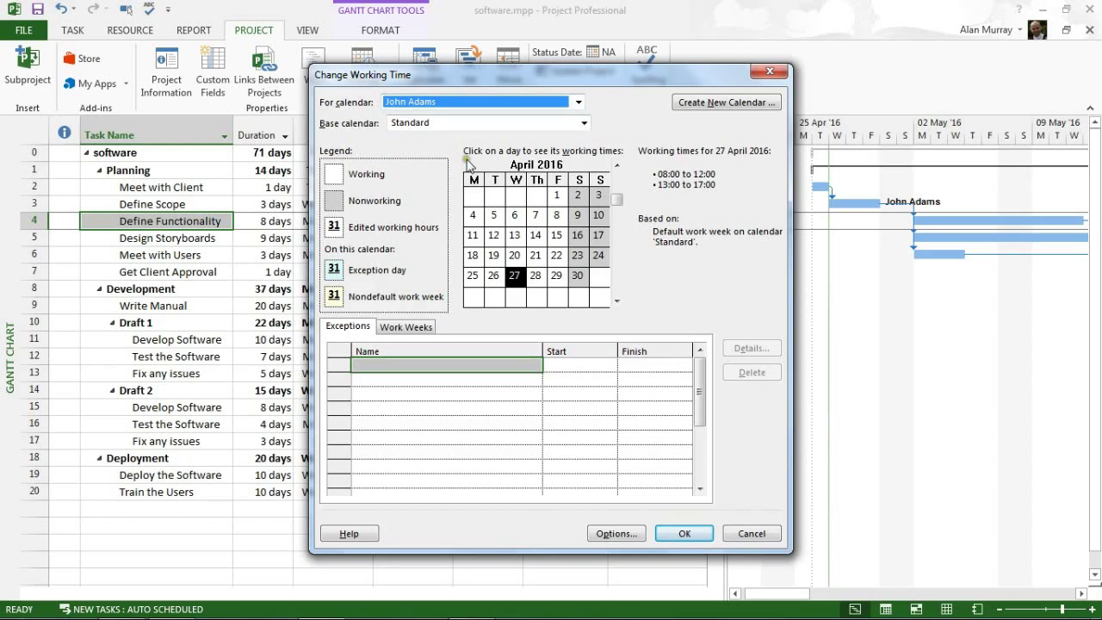
Step: Add a 'Holiday' exception for 28/04/2016 to the resource's calendar and confirm with OK
click(559, 364)
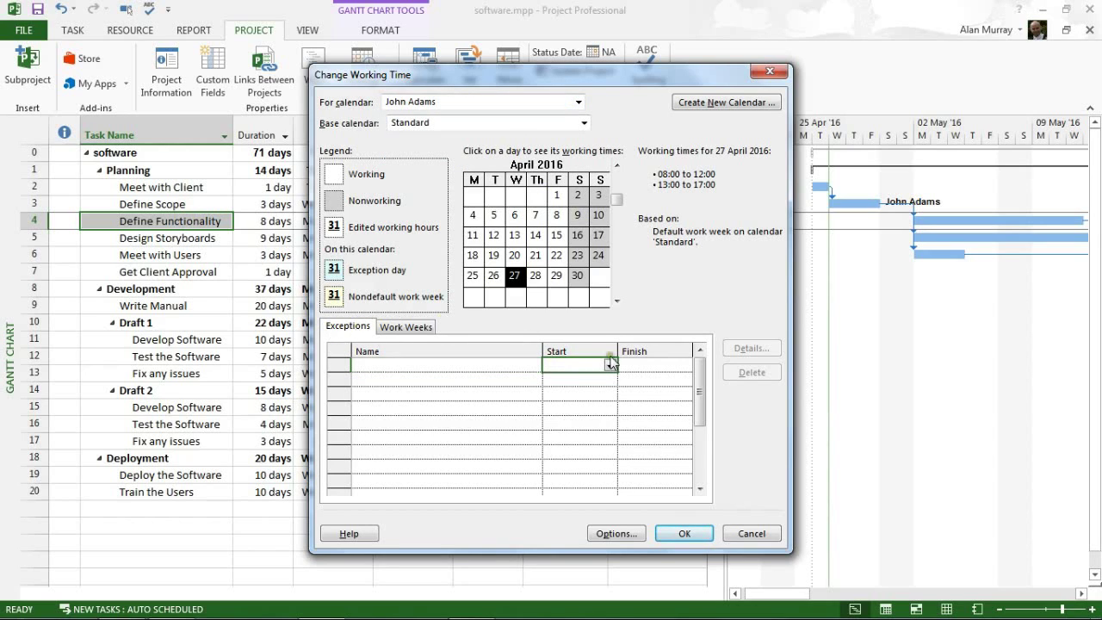
click(610, 365)
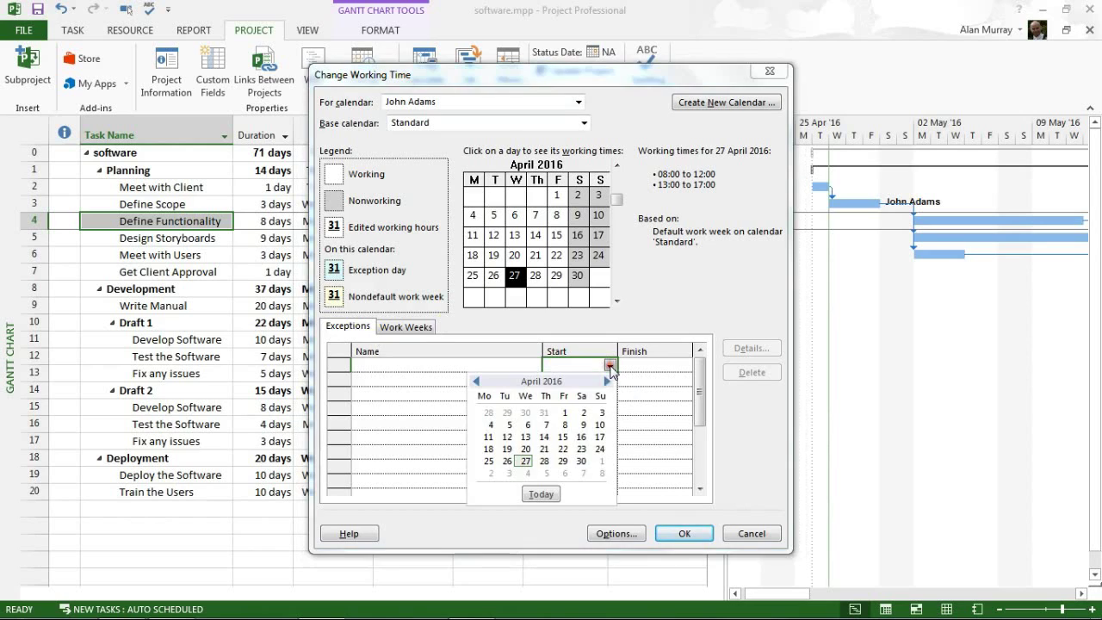
click(545, 461)
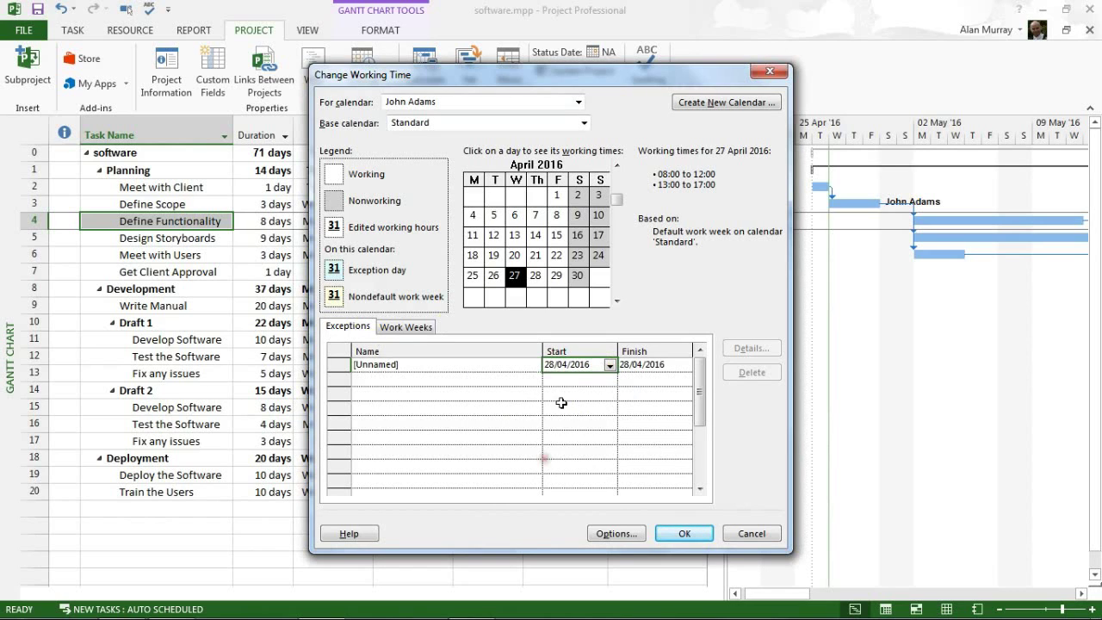
click(511, 366)
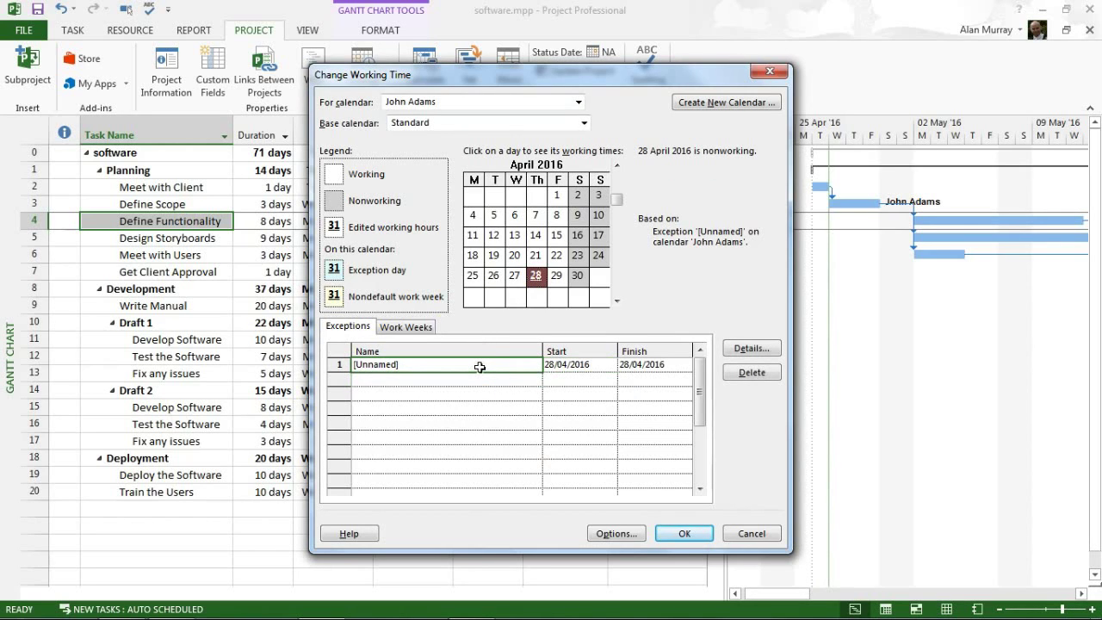
text(Holiday)
click(564, 366)
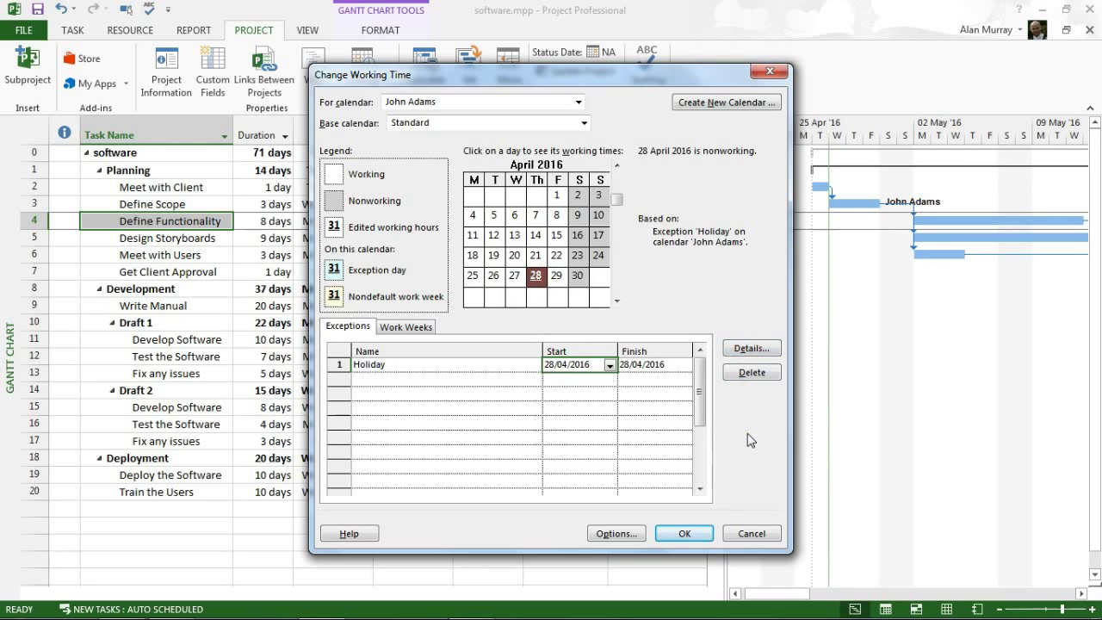
click(685, 534)
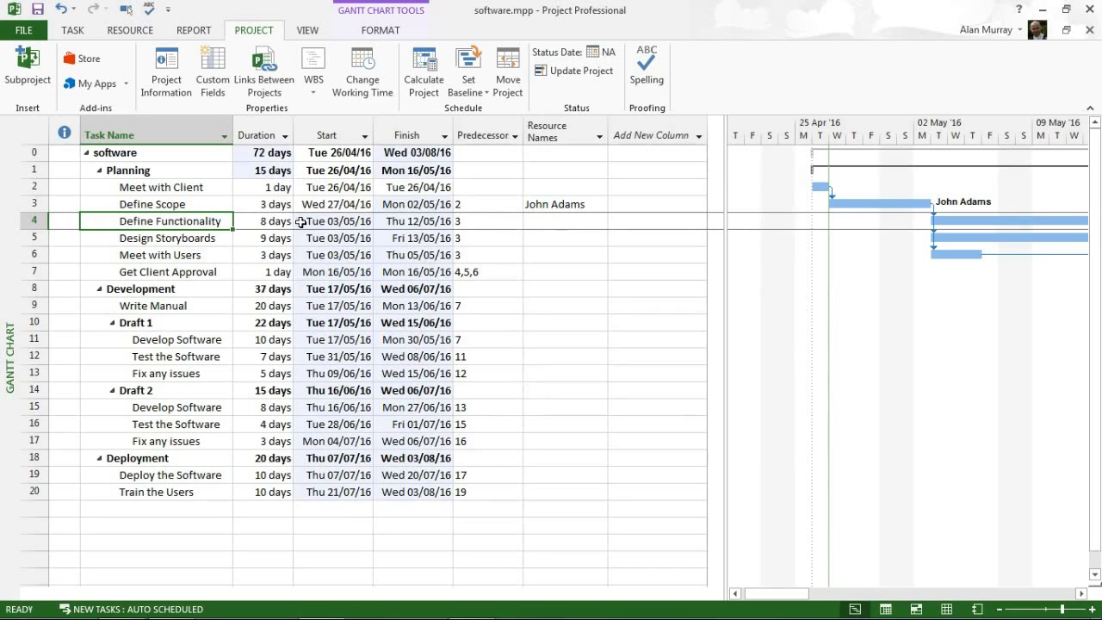
drag(223, 210, 492, 225)
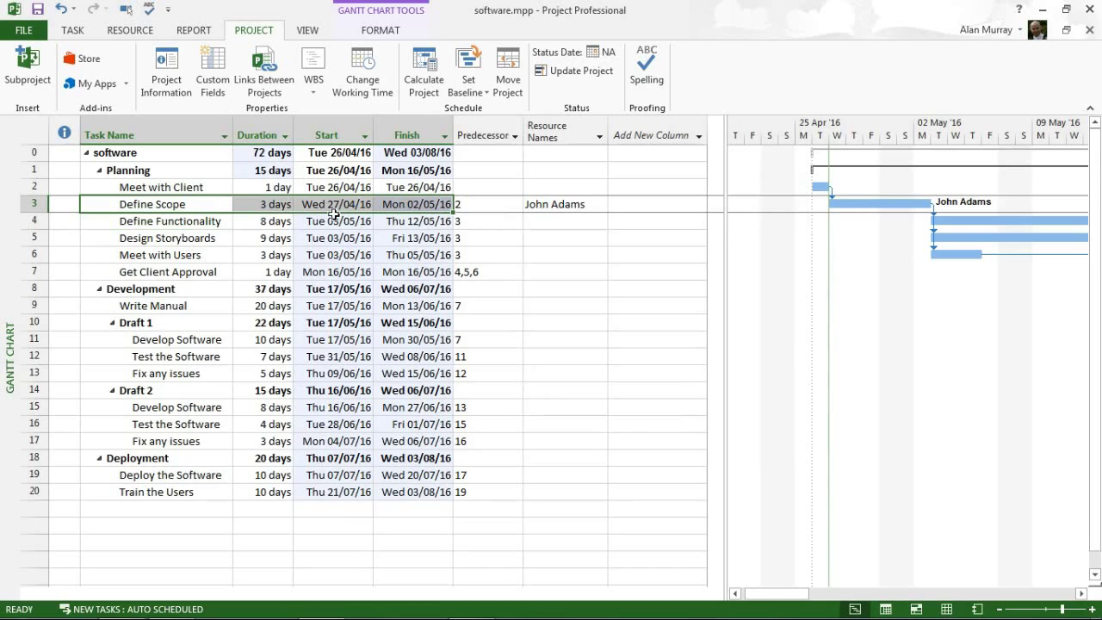
click(284, 208)
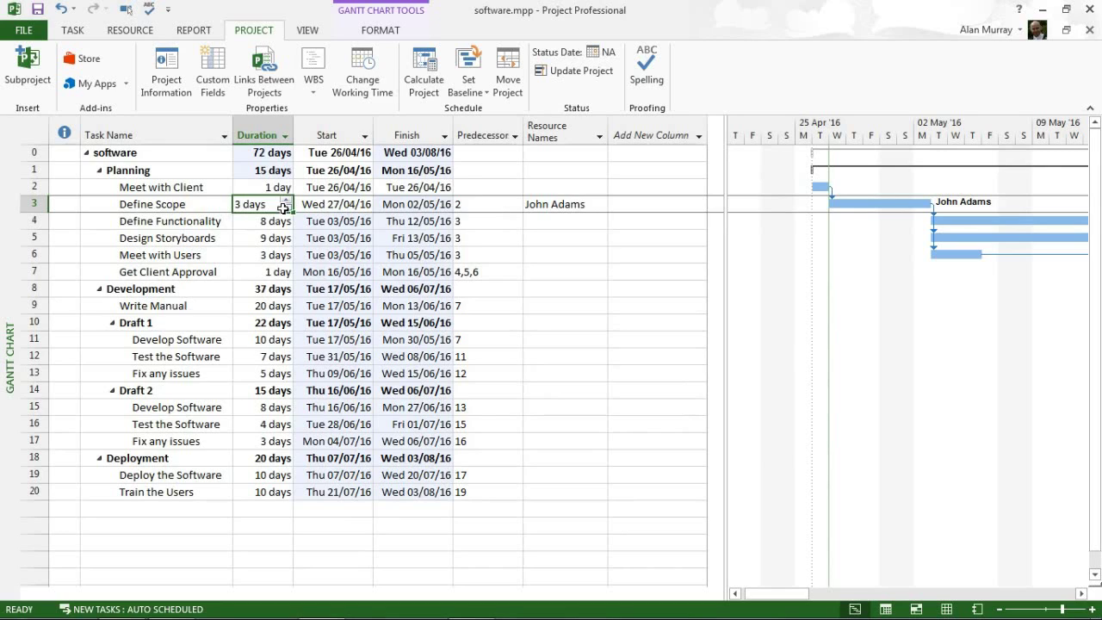
drag(331, 206, 401, 204)
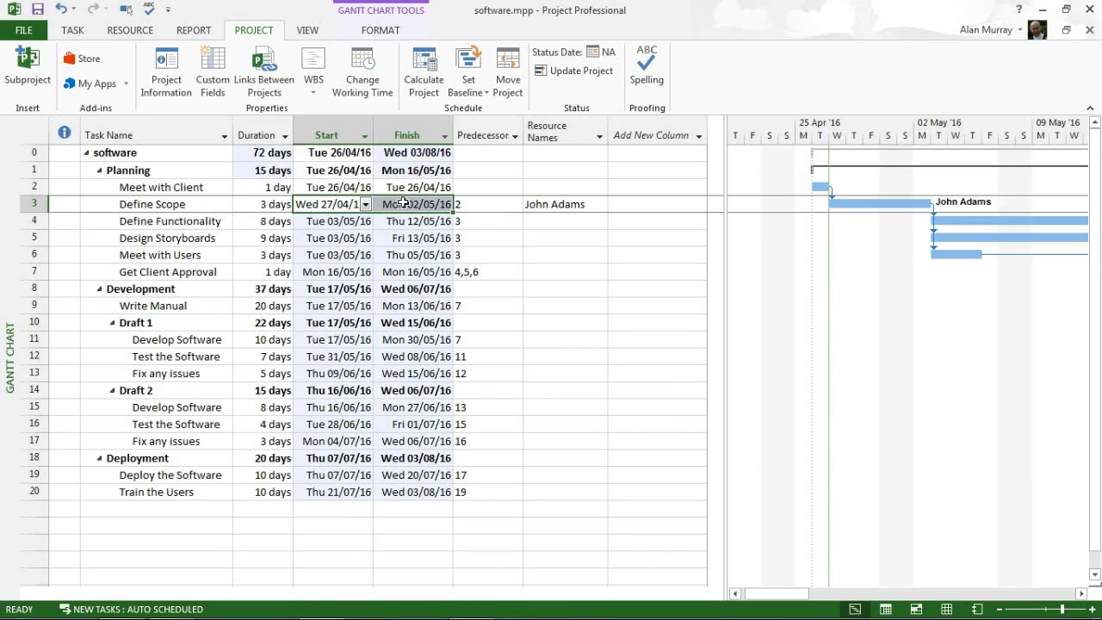
click(353, 238)
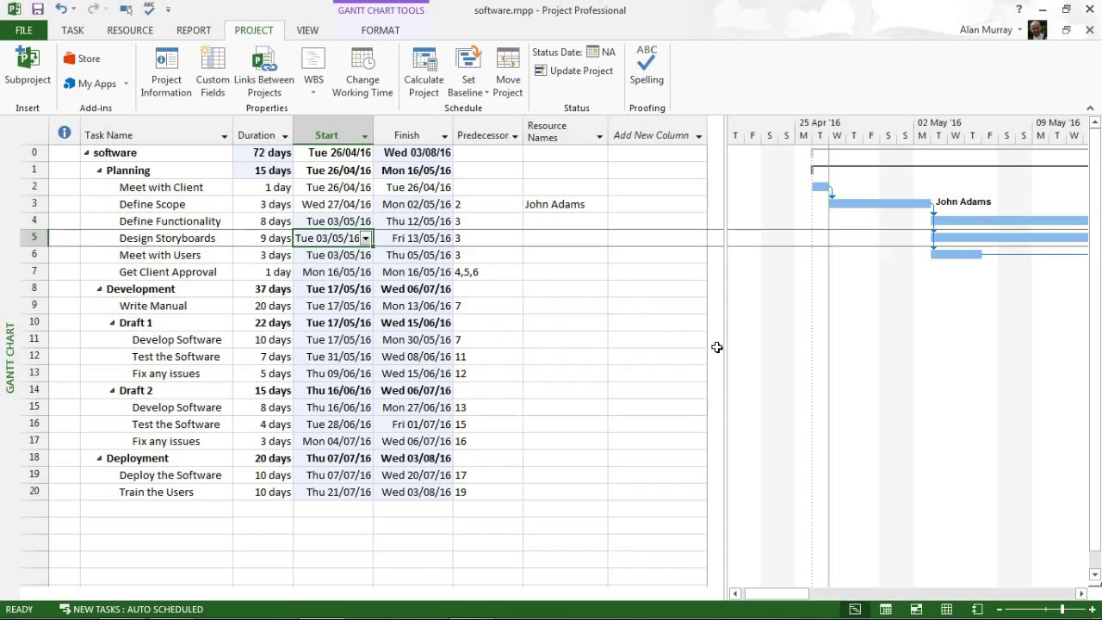
Step: Drag the table–chart divider left so the Gantt timeline shows mid-April to mid-May
drag(728, 353, 475, 346)
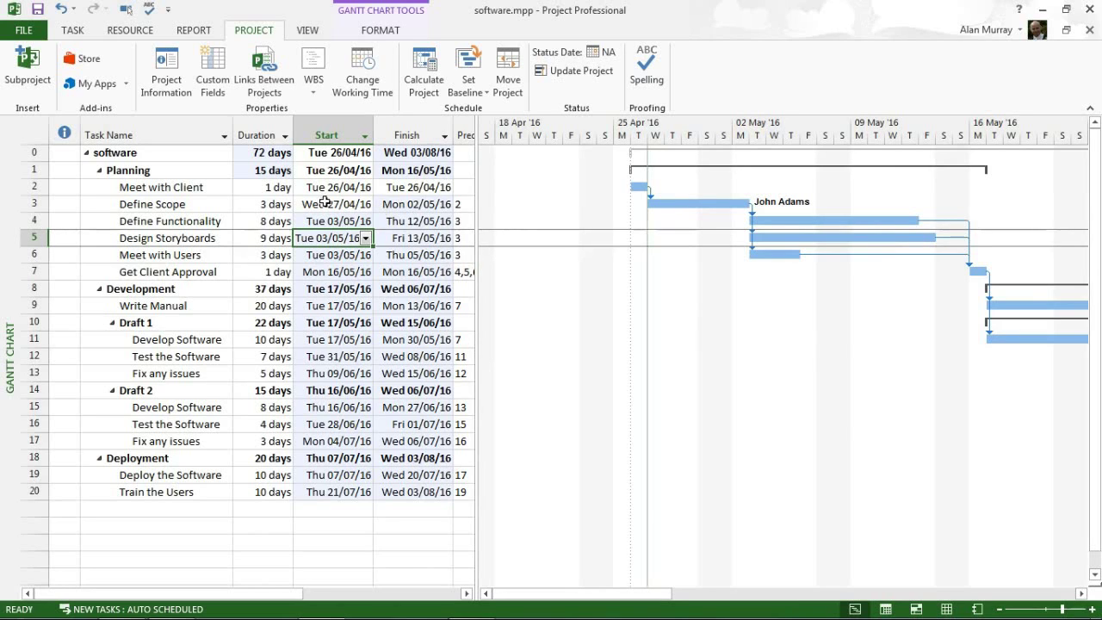
click(271, 204)
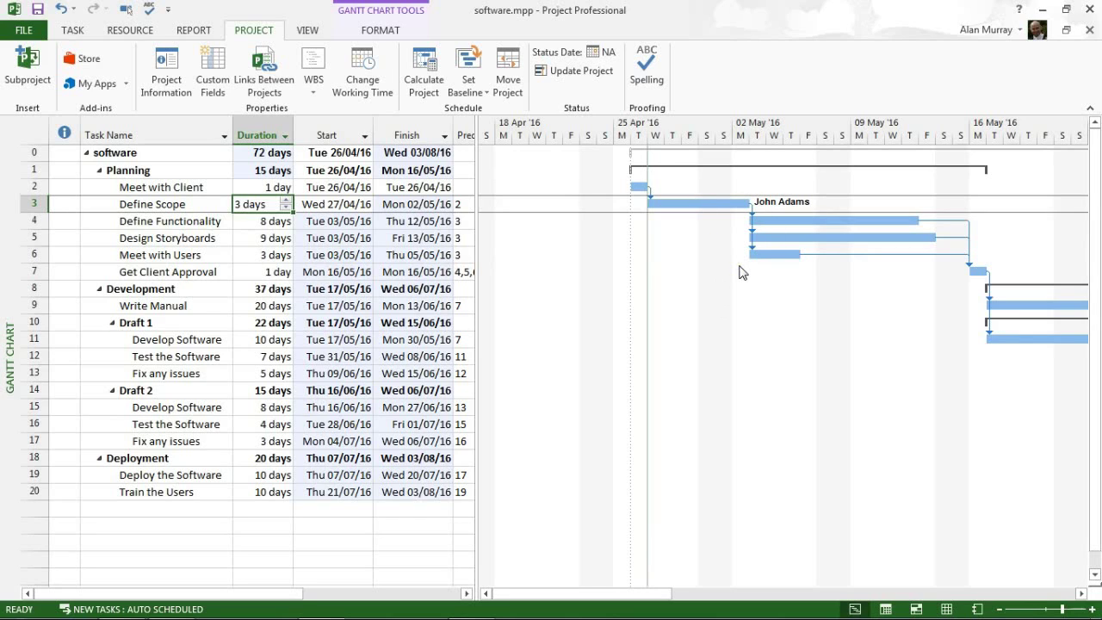
Step: Set the chart's Nonworking Time calendar to the assigned resource's calendar
right_click(677, 278)
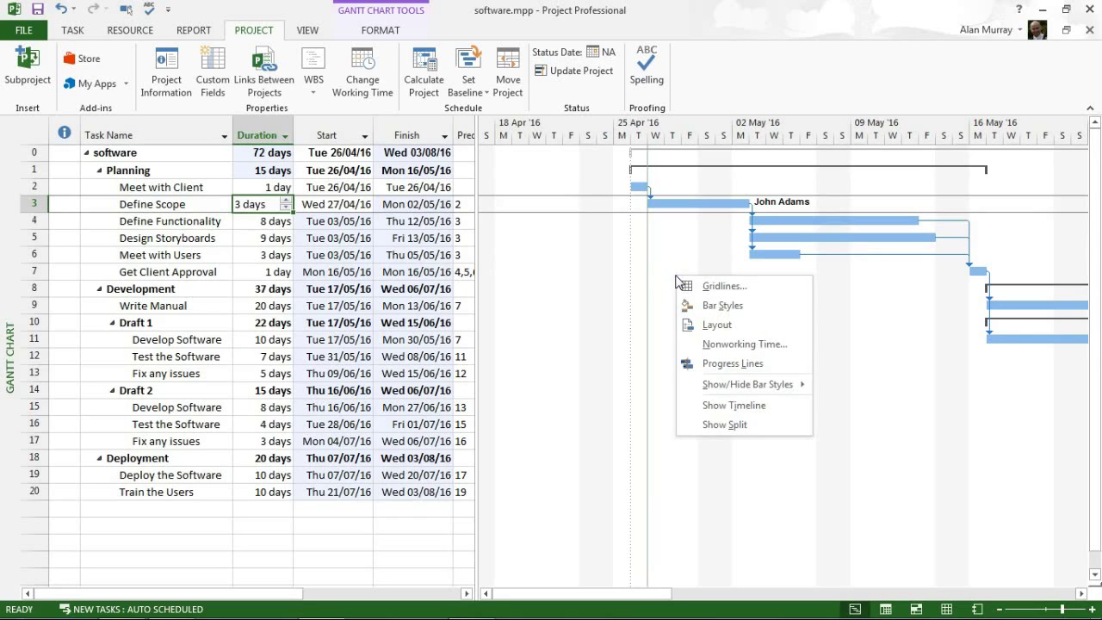
click(769, 346)
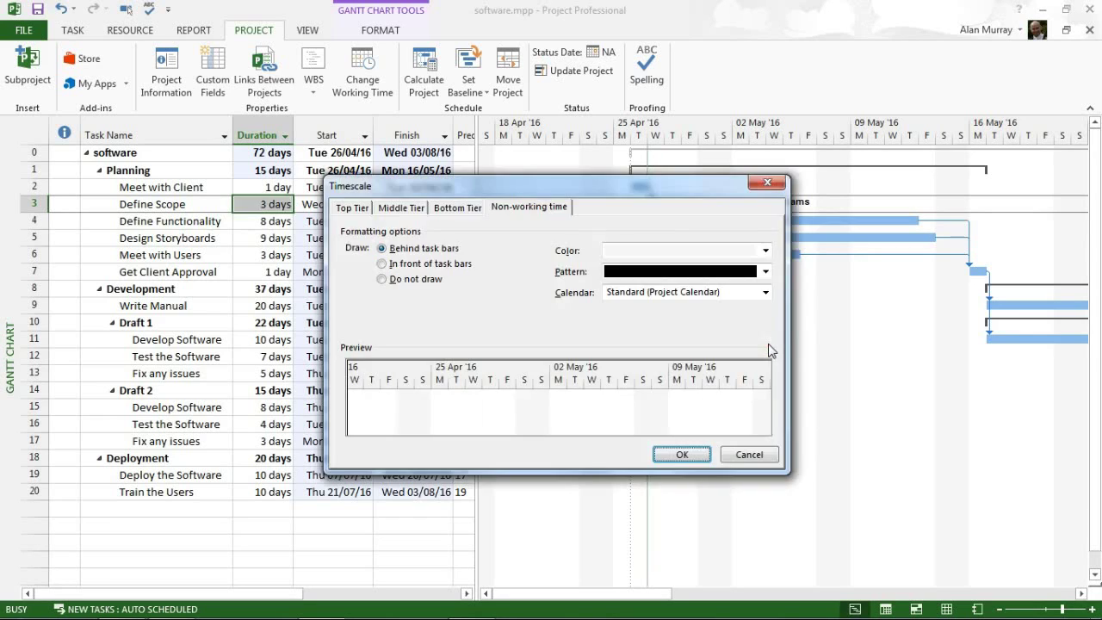
click(766, 293)
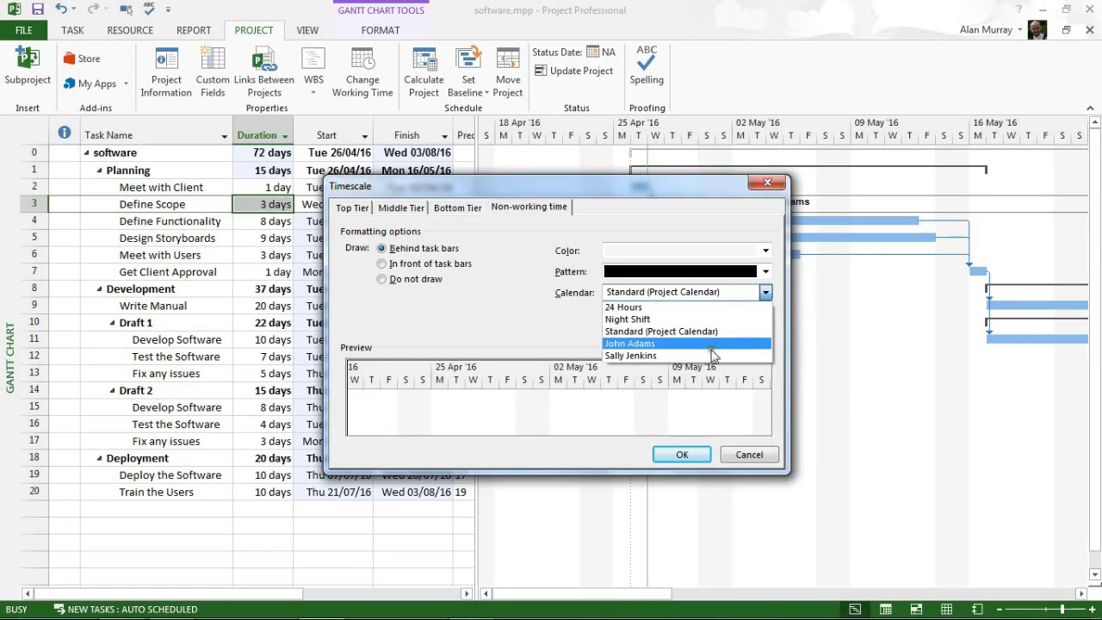
click(718, 345)
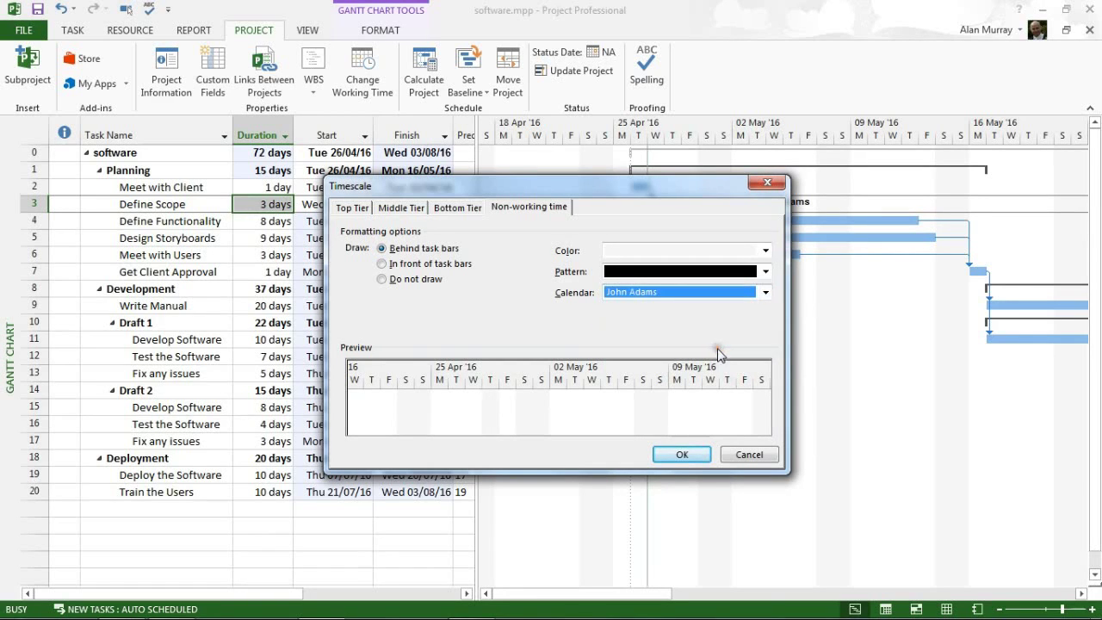
click(683, 455)
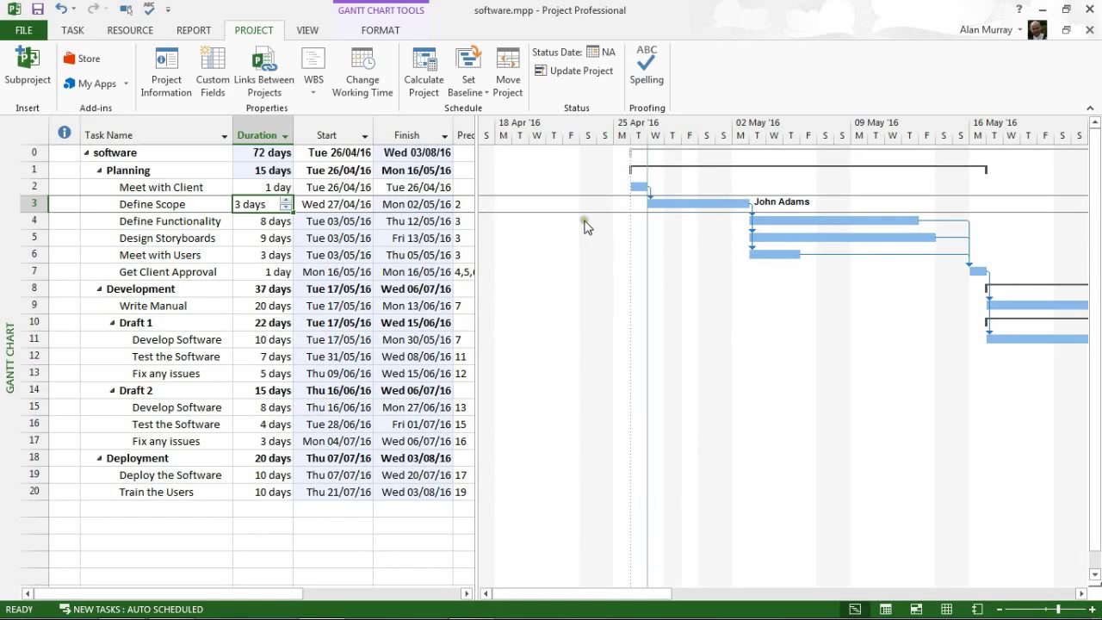
Step: Set the chart's Nonworking Time calendar back to Standard (Project Calendar)
right_click(680, 240)
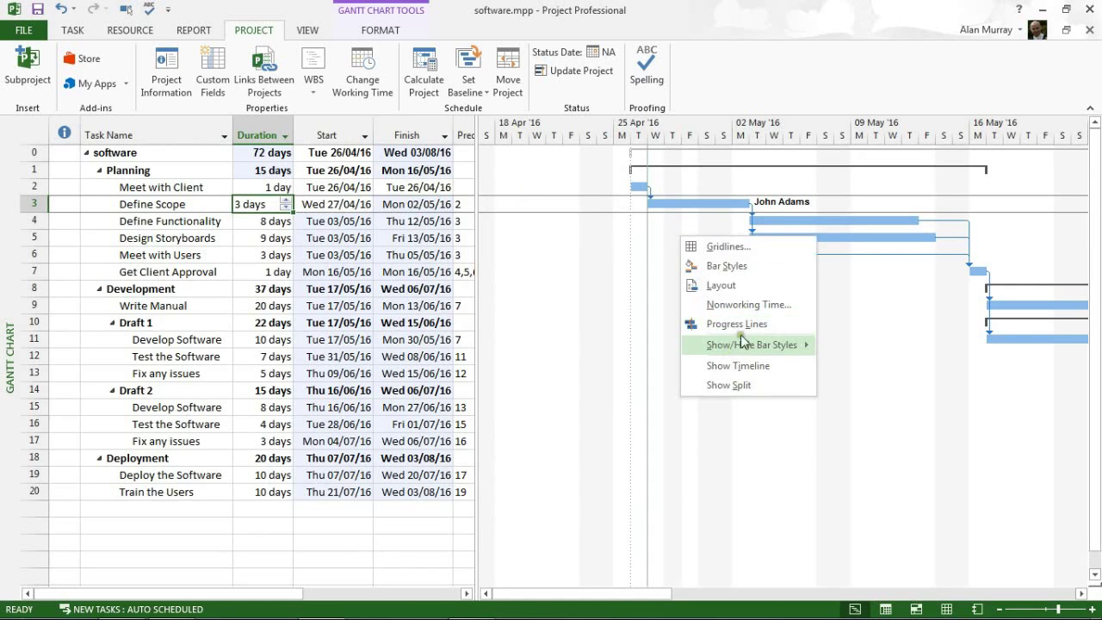
click(782, 305)
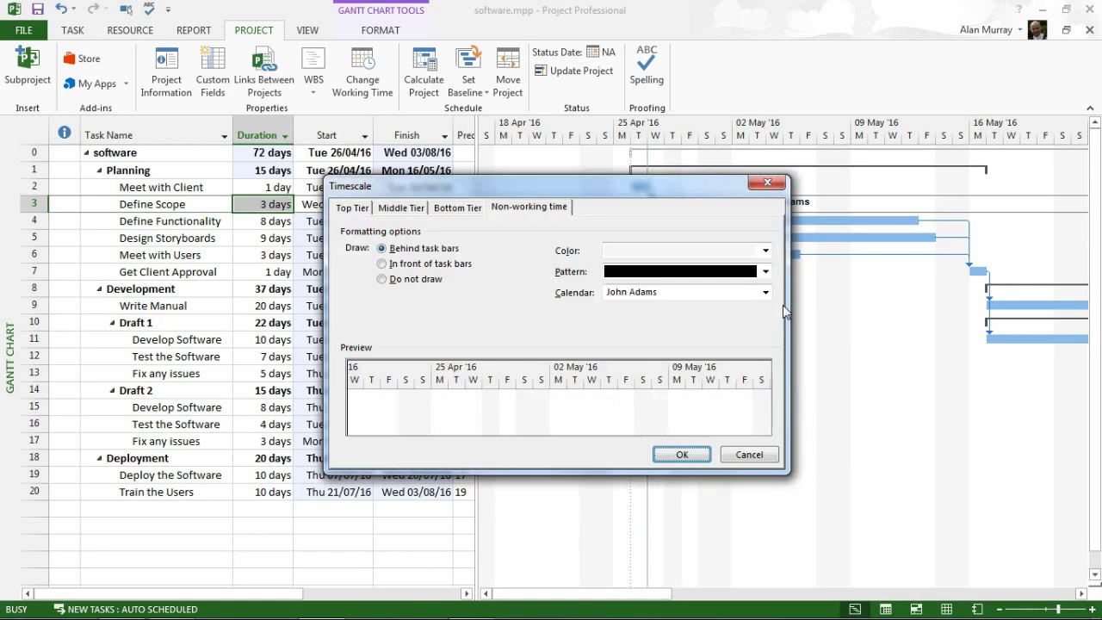
click(765, 292)
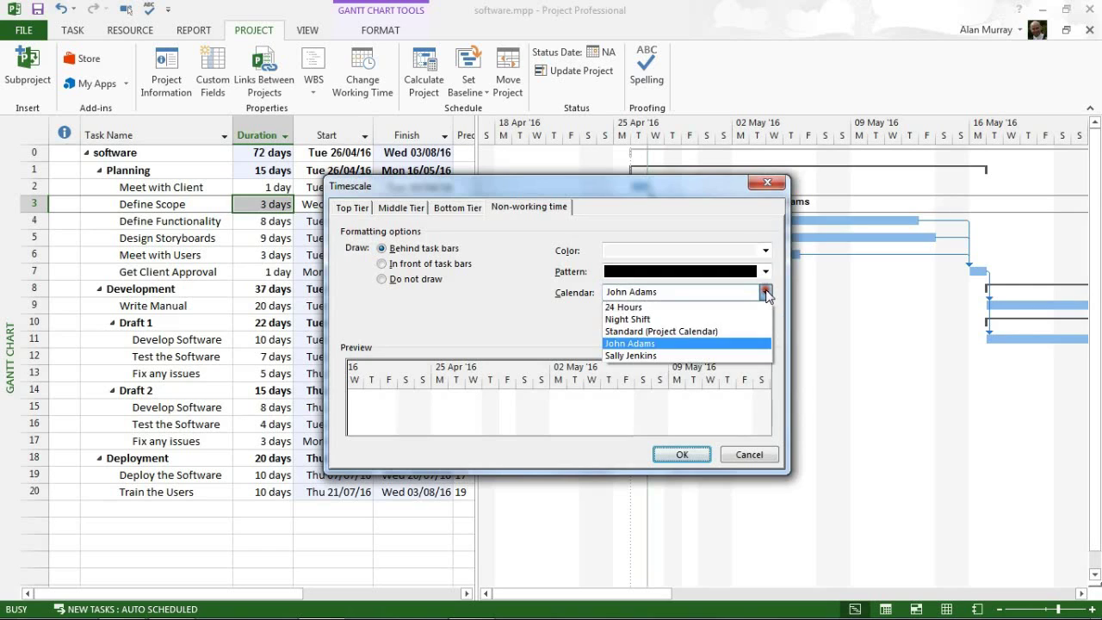
click(723, 331)
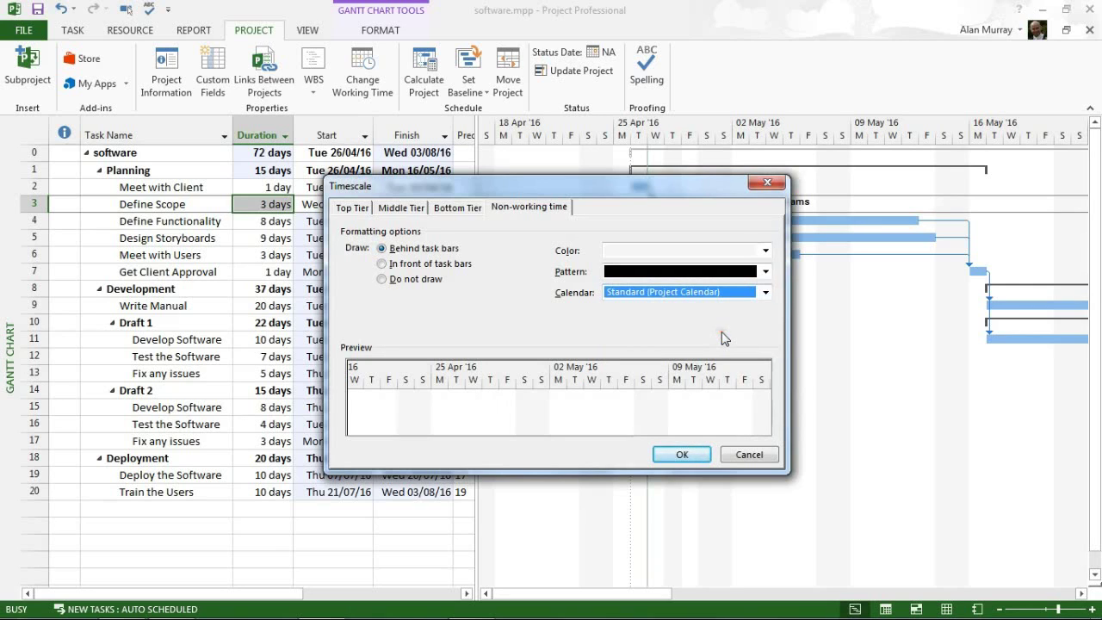
click(693, 456)
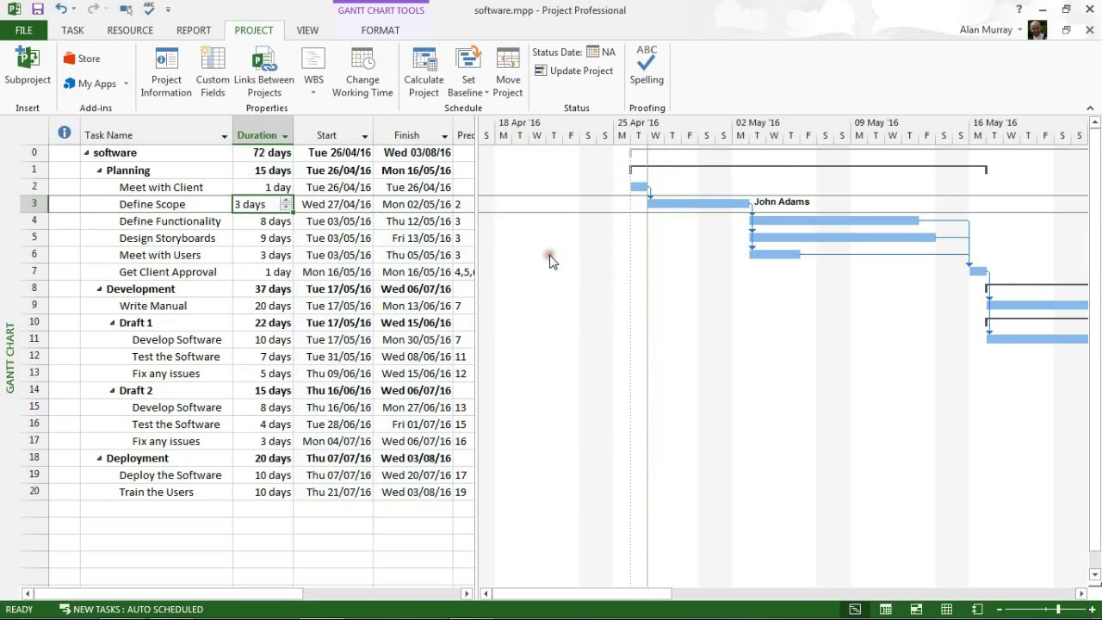